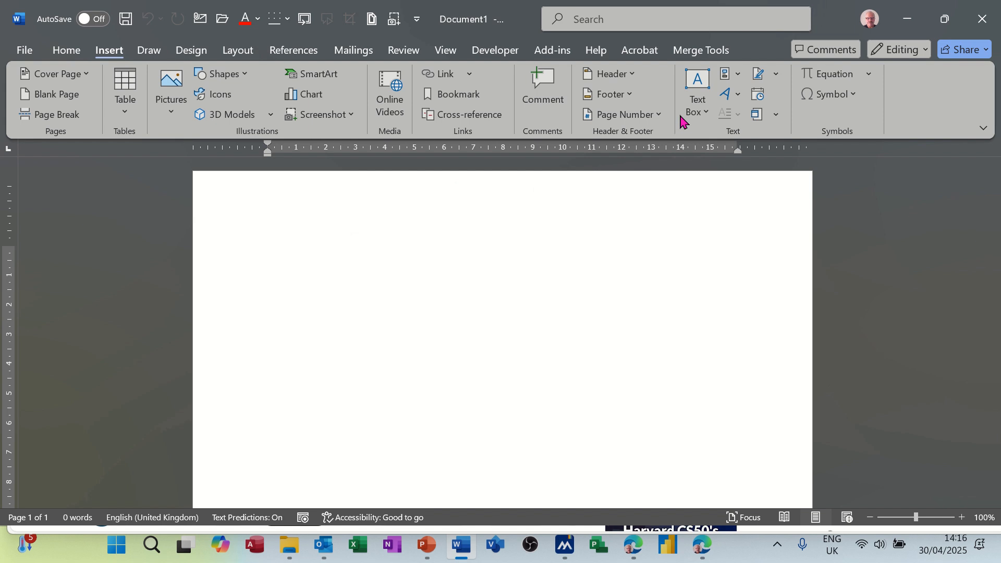
Step: Draw a text box about 5.08 cm wide and 1.15 cm high, and place two copies diagonally below it
{"action": "left_click", "coordinate": [706, 115]}
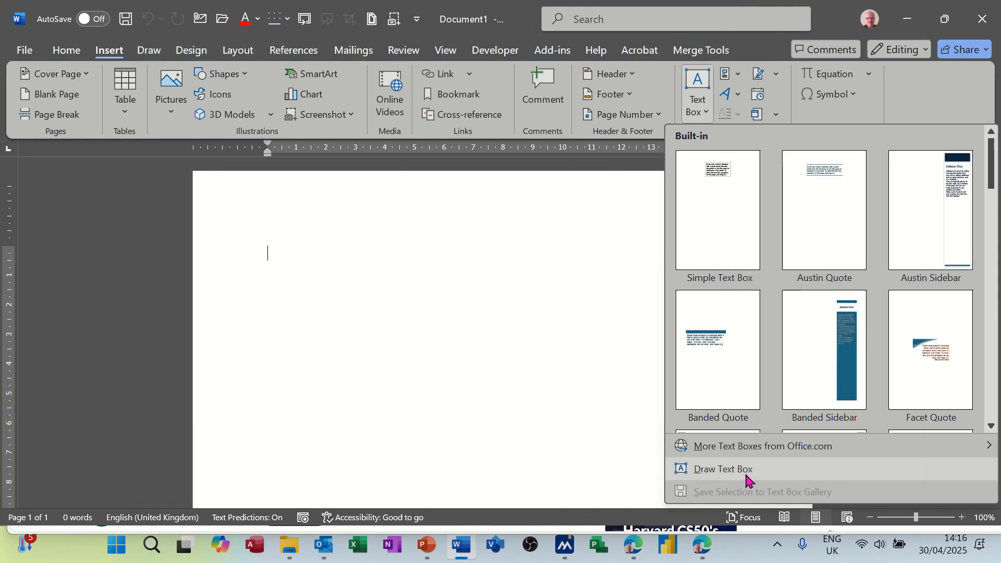
{"action": "left_click", "coordinate": [716, 471]}
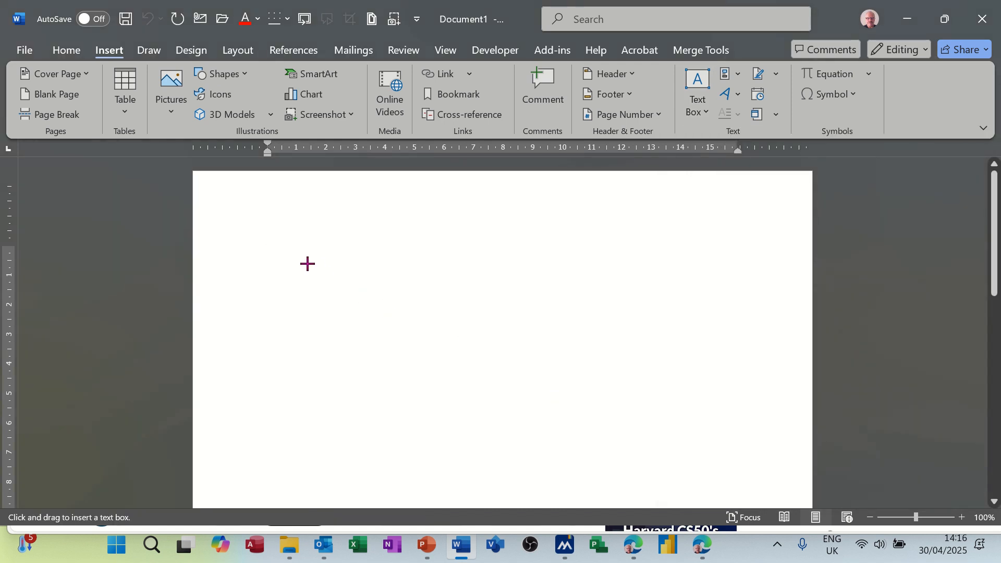
{"action": "left_click_drag", "start_coordinate": [301, 259], "coordinate": [452, 293]}
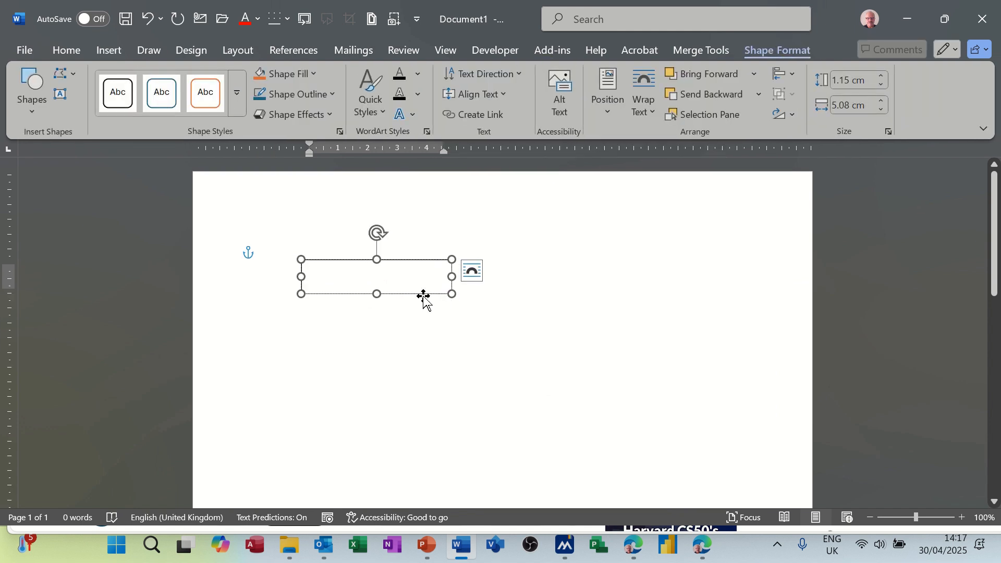
{"action": "left_click_drag", "start_coordinate": [424, 296], "coordinate": [593, 439]}
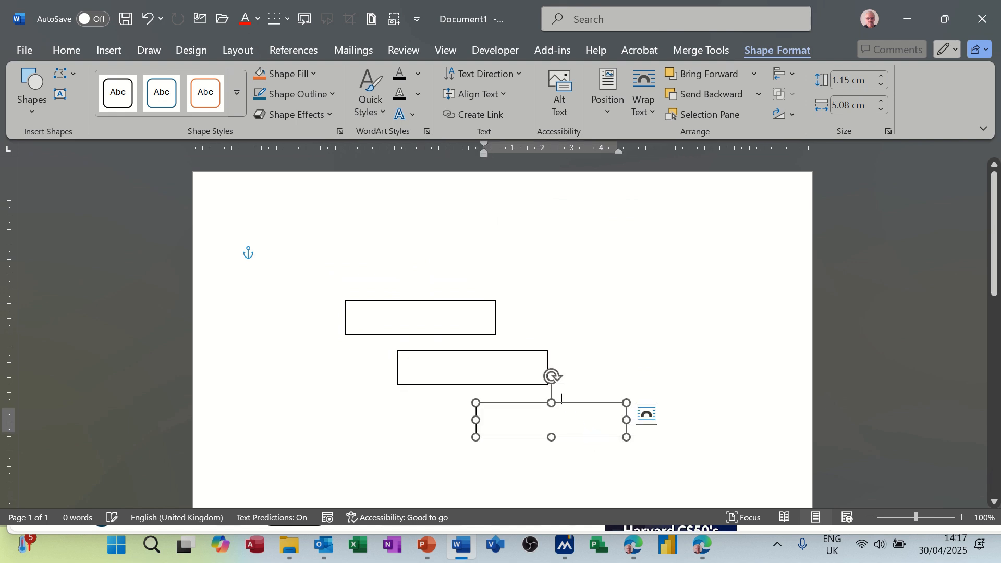
Step: Link the first text box to the second, and the second to the third, so text flows through them
{"action": "left_click", "coordinate": [440, 318]}
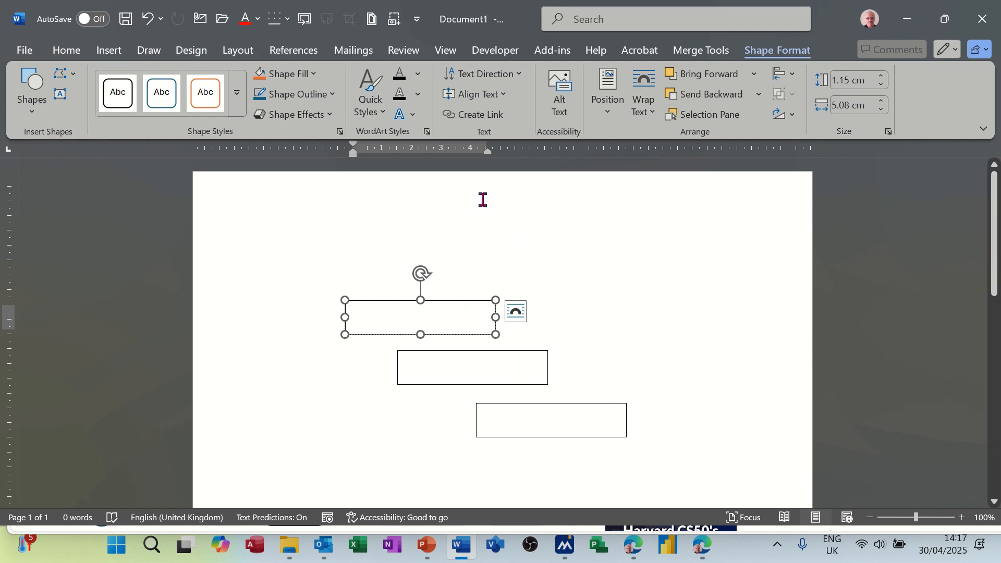
{"action": "left_click", "coordinate": [460, 121]}
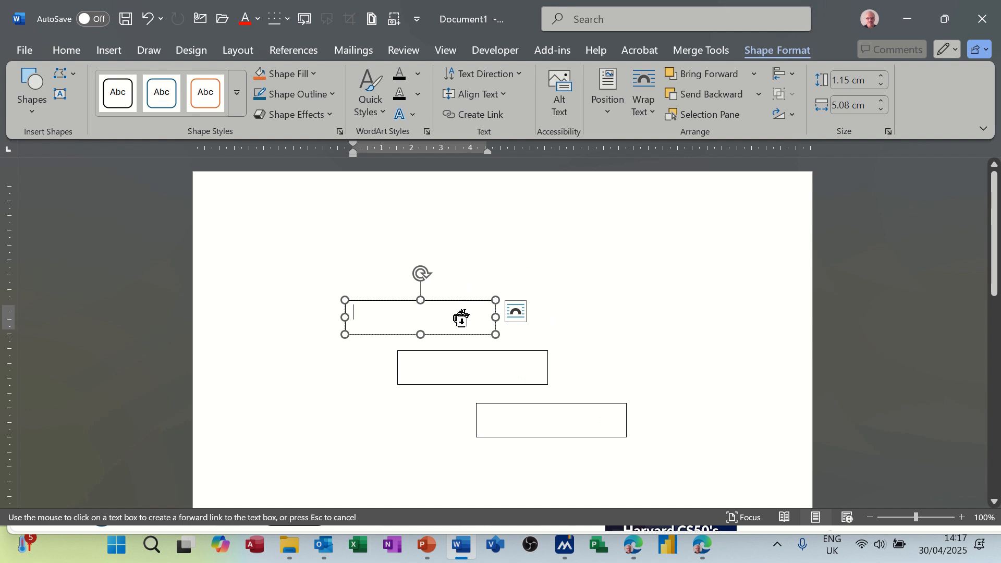
{"action": "left_click", "coordinate": [453, 359]}
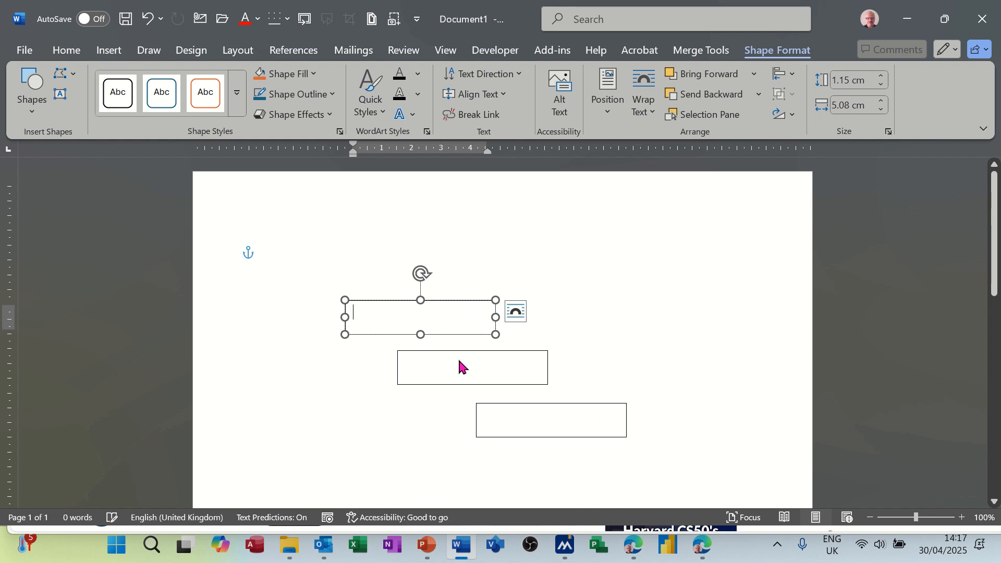
{"action": "left_click", "coordinate": [474, 352]}
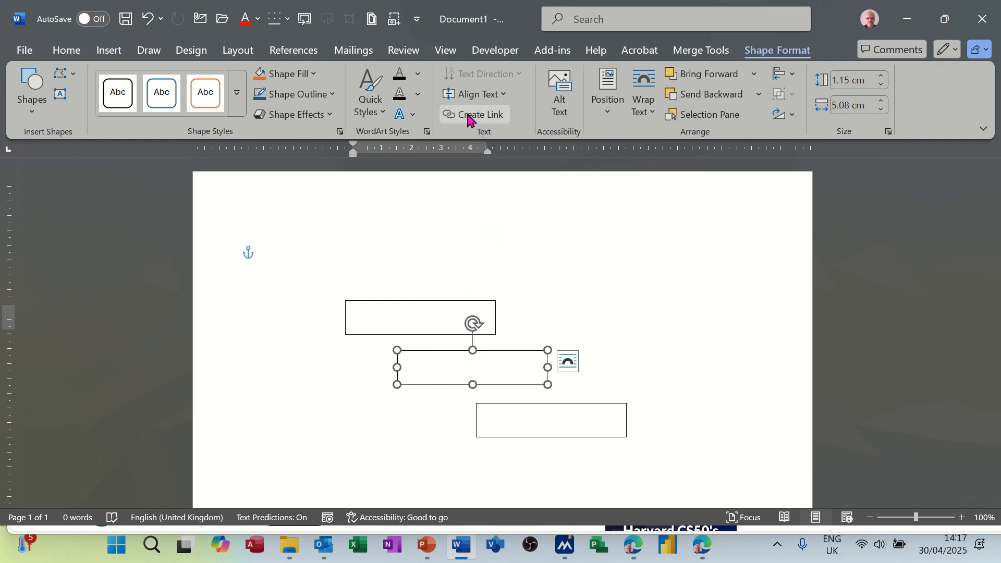
{"action": "left_click", "coordinate": [469, 115]}
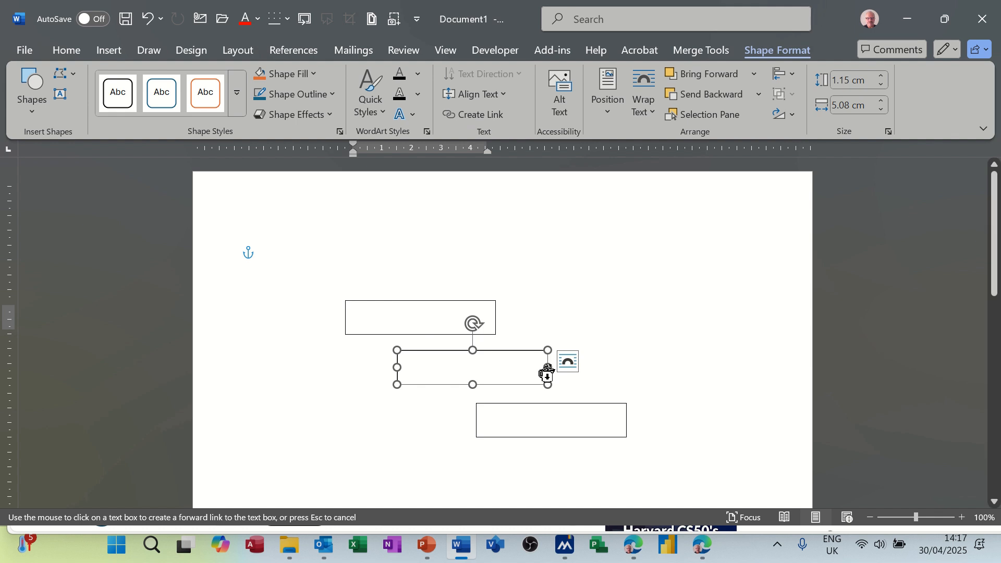
{"action": "left_click", "coordinate": [554, 415]}
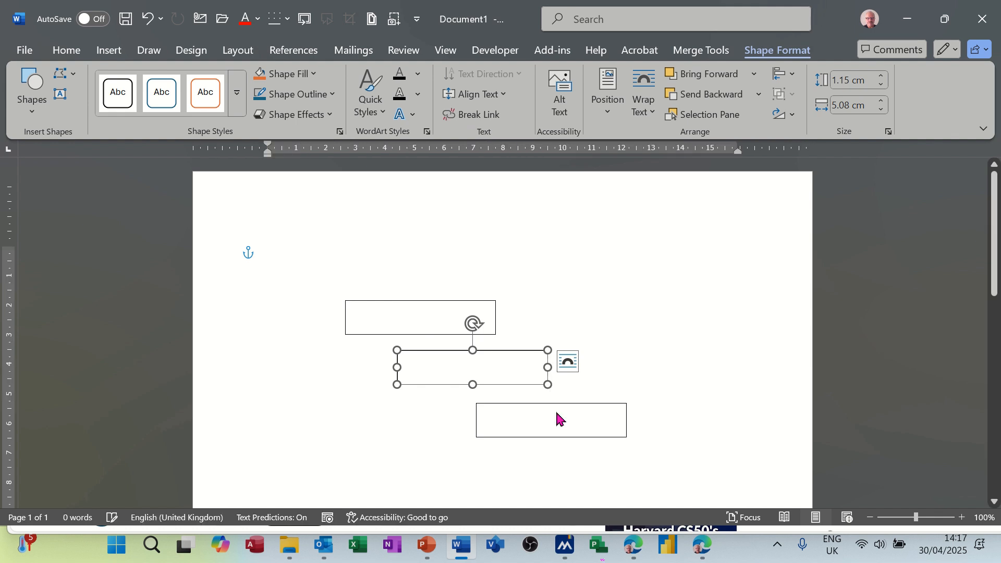
Step: Fill the linked text boxes with sample text by entering =rand() in the first one
{"action": "left_click", "coordinate": [407, 324]}
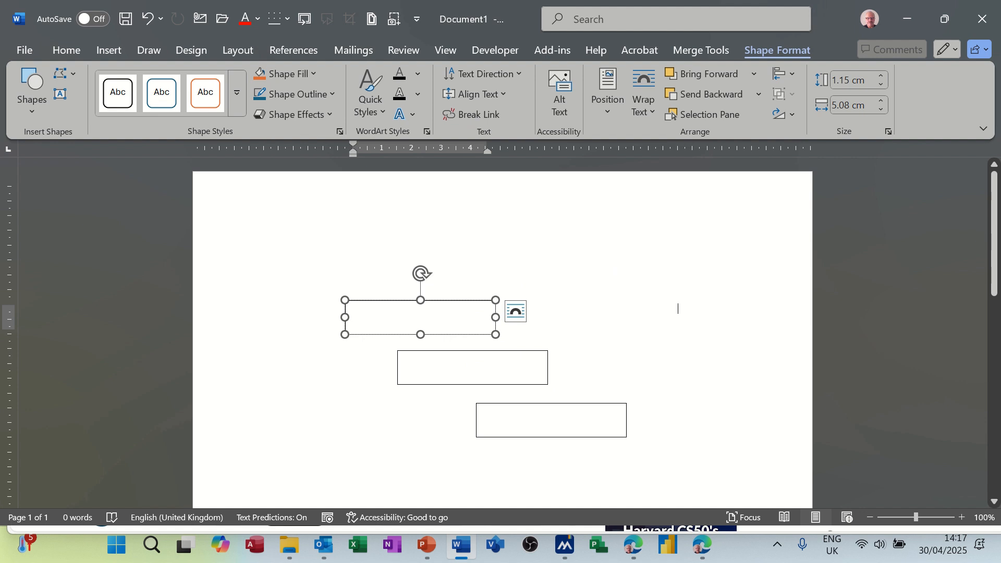
{"action": "type", "text": "=r"}
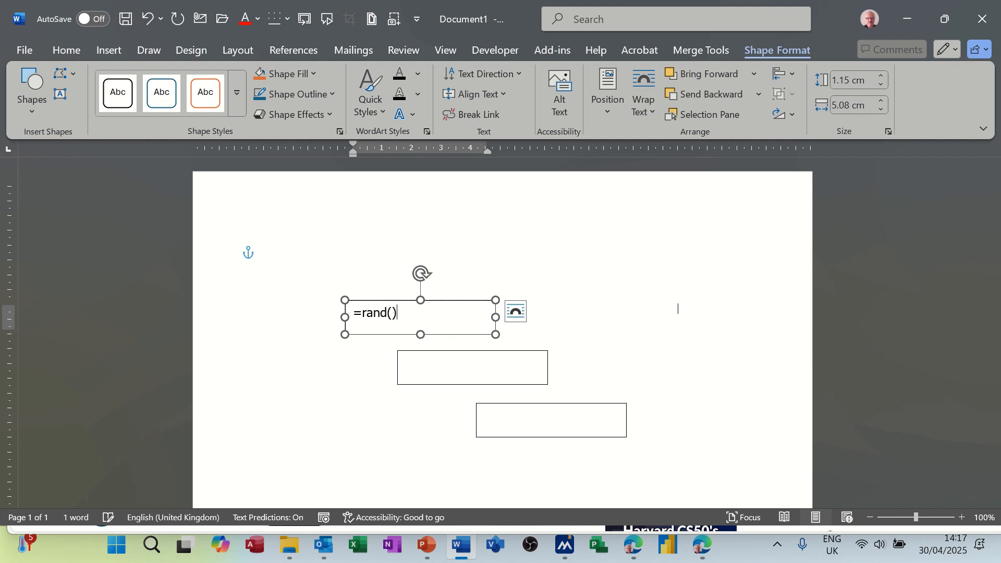
{"action": "type", "text": "and()"}
{"action": "key", "text": "Return"}
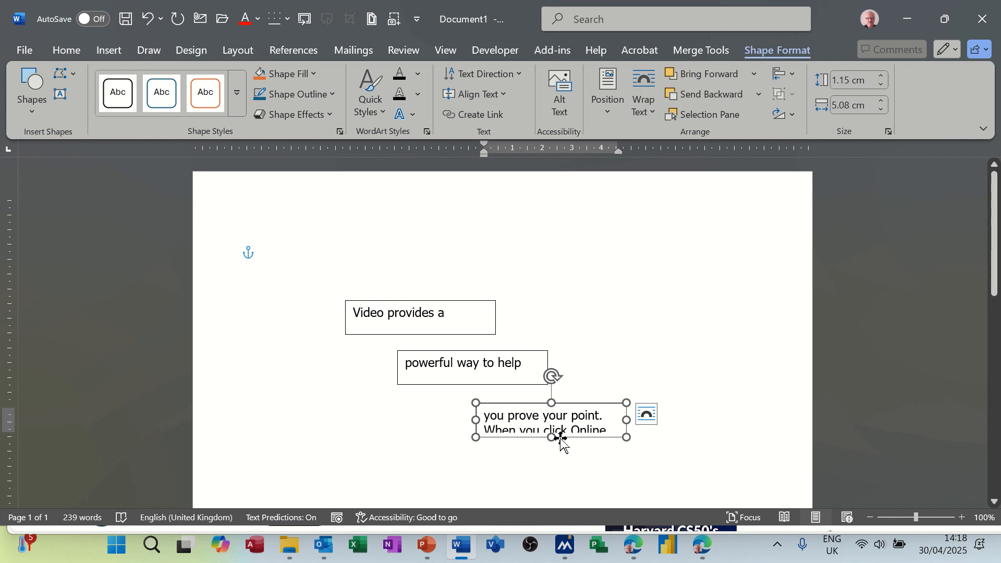
Step: Enlarge the third text box to about 3.09 cm by 11.22 cm and widen the second to about 10.99 cm
{"action": "left_click_drag", "start_coordinate": [554, 439], "coordinate": [568, 494]}
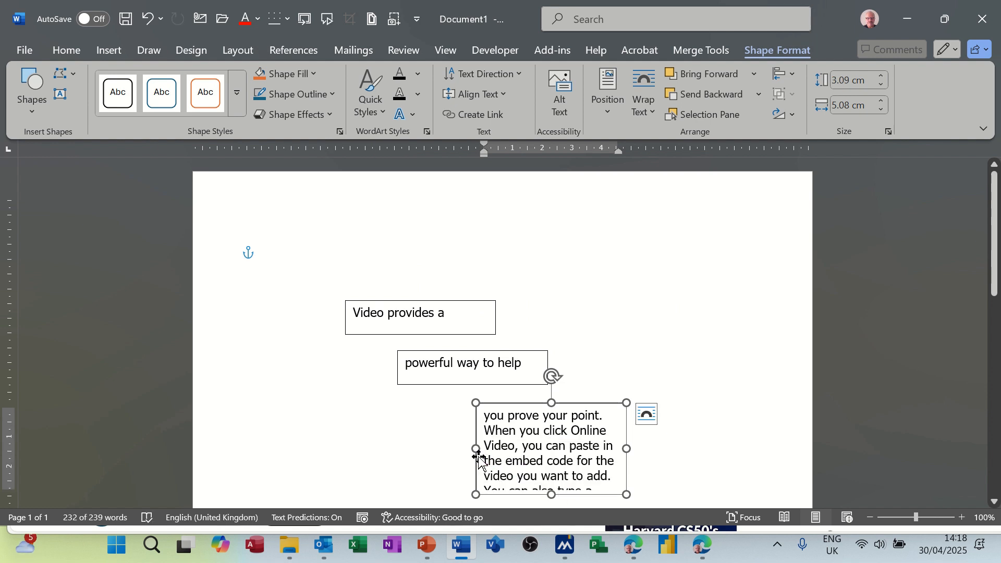
{"action": "left_click_drag", "start_coordinate": [474, 449], "coordinate": [295, 447]}
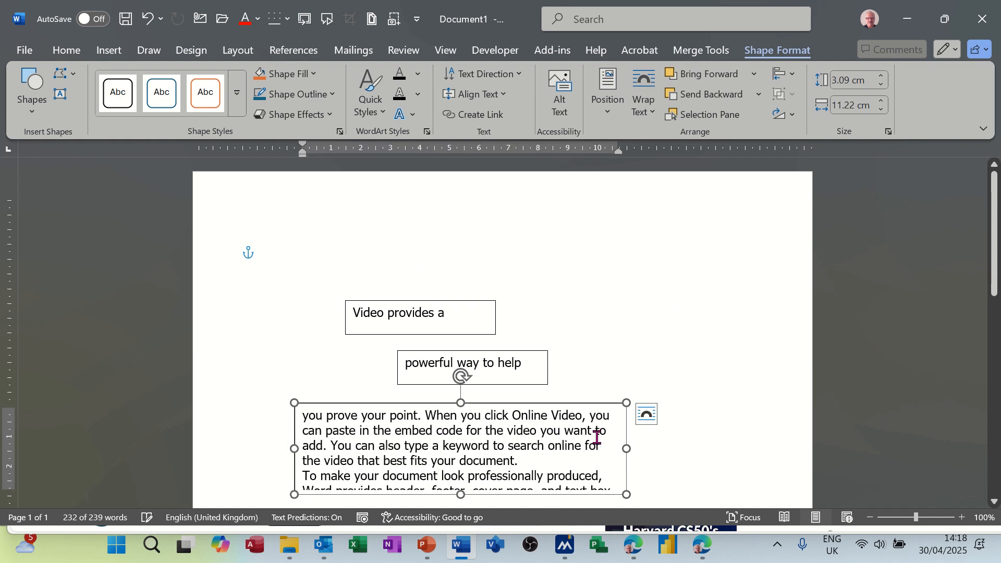
{"action": "left_click", "coordinate": [523, 365]}
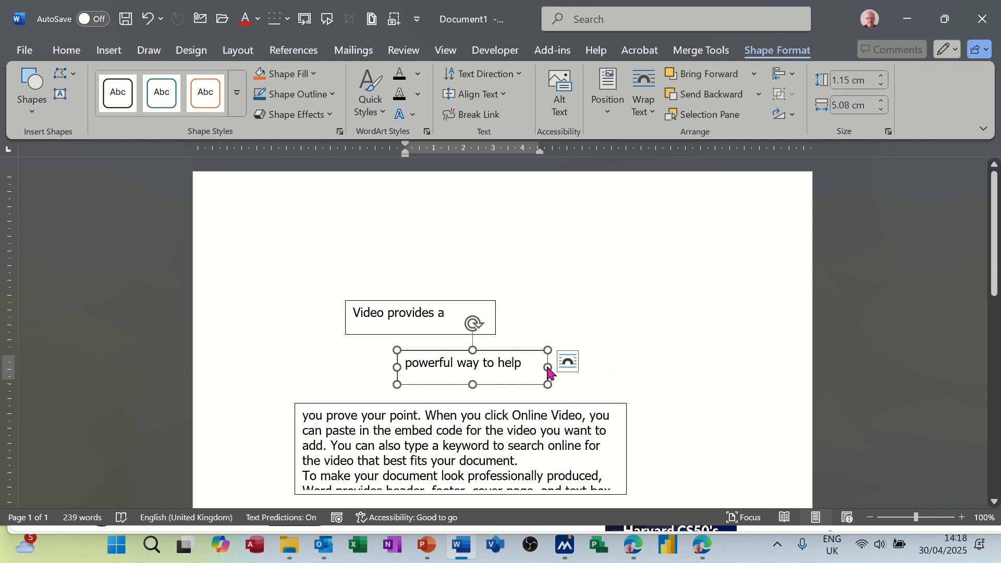
{"action": "left_click_drag", "start_coordinate": [545, 361], "coordinate": [723, 364]}
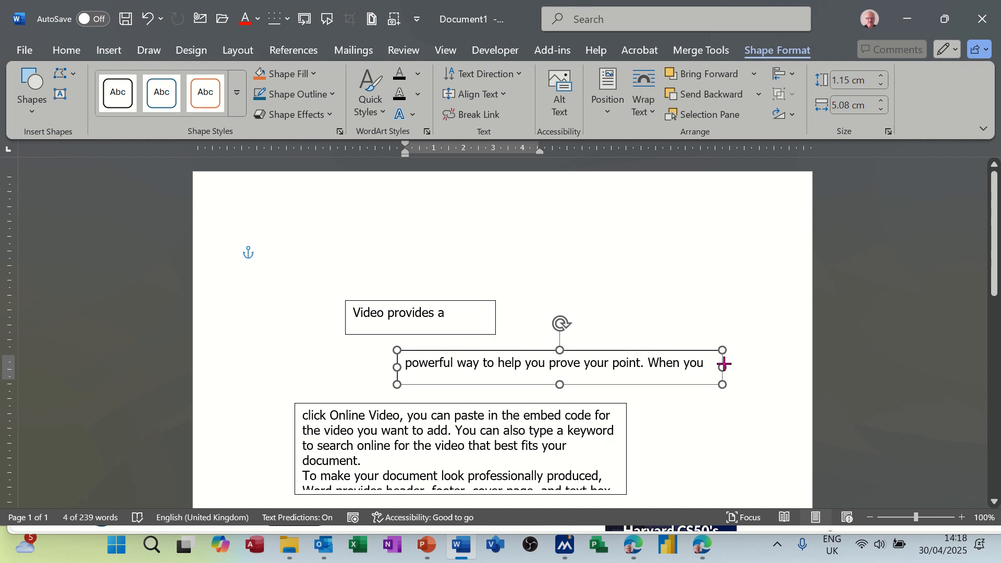
Step: Enlarge the first text box to about 12.21 cm wide and 1.57 cm high
{"action": "left_click", "coordinate": [487, 326]}
{"action": "left_click_drag", "start_coordinate": [489, 326], "coordinate": [490, 329]}
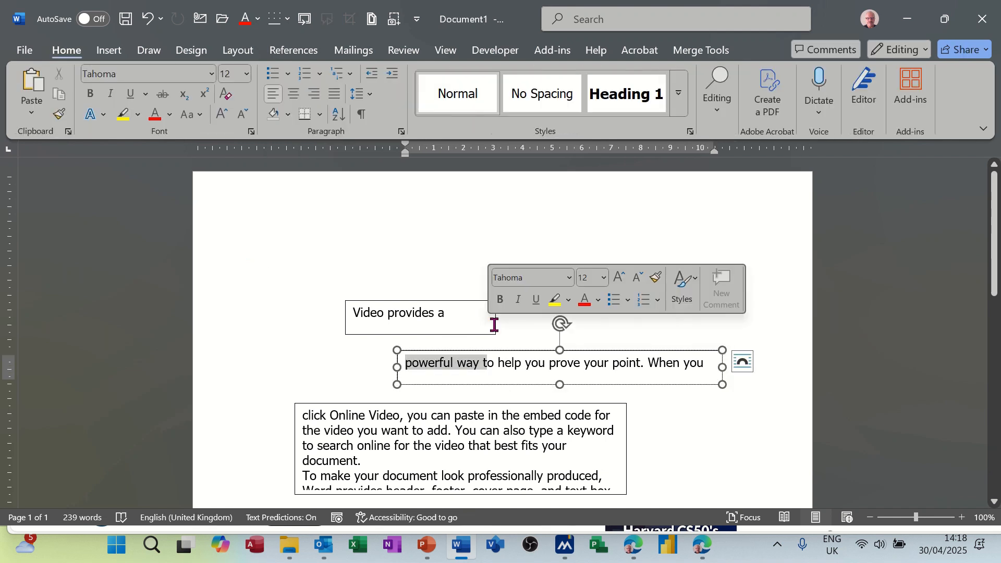
{"action": "left_click", "coordinate": [358, 331]}
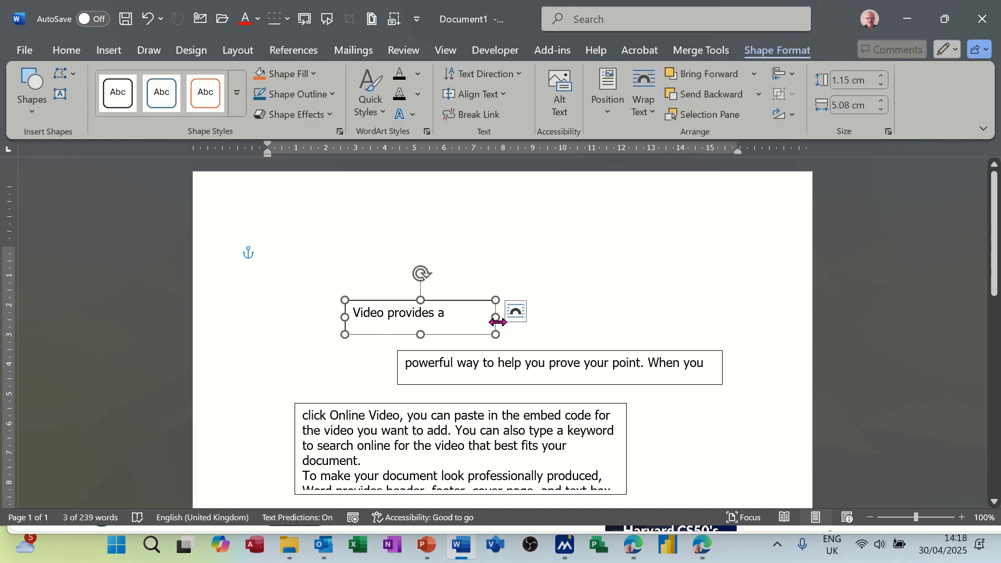
{"action": "left_click_drag", "start_coordinate": [498, 322], "coordinate": [706, 316]}
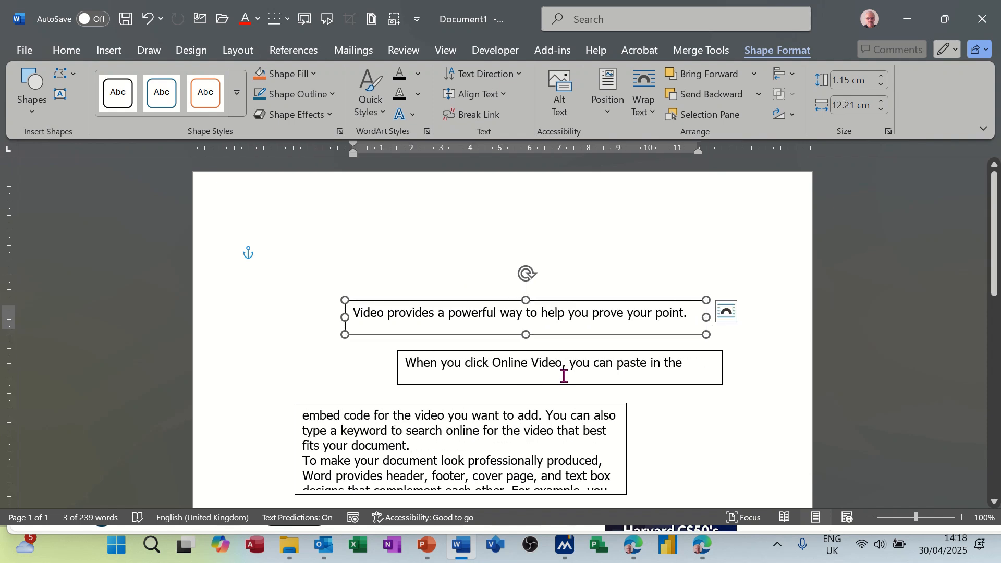
{"action": "left_click_drag", "start_coordinate": [527, 342], "coordinate": [526, 348]}
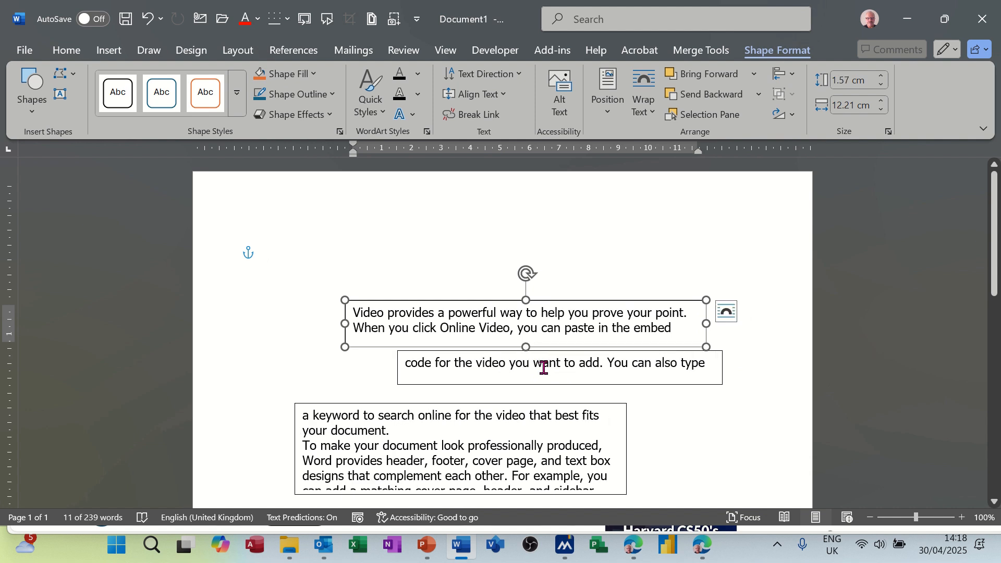
Step: Increase the second text box's height to about 1.45 cm and widen the third to about 14.48 cm
{"action": "left_click", "coordinate": [543, 368]}
{"action": "left_click_drag", "start_coordinate": [564, 384], "coordinate": [565, 394]}
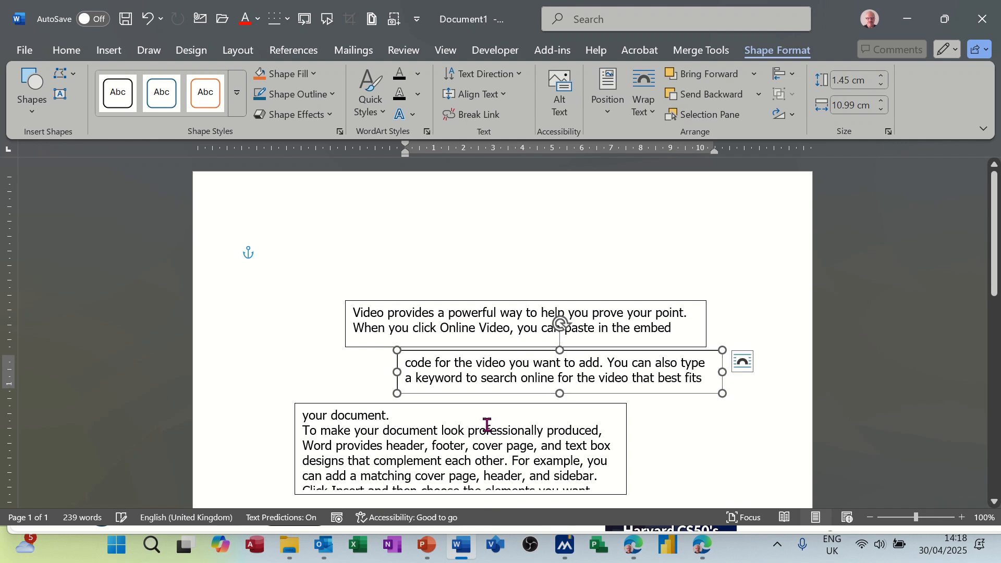
{"action": "left_click", "coordinate": [604, 449]}
{"action": "left_click_drag", "start_coordinate": [624, 448], "coordinate": [723, 448]}
Step: Move the first text box up and to the left, and resize it to about 6.67 cm wide and 2.58 cm high
{"action": "left_click_drag", "start_coordinate": [519, 302], "coordinate": [487, 261]}
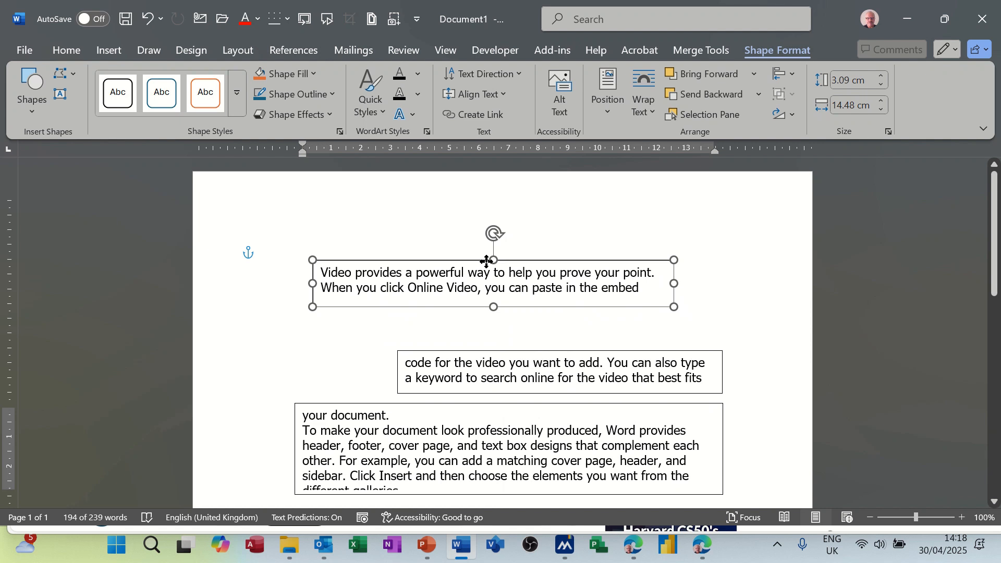
{"action": "left_click_drag", "start_coordinate": [674, 286], "coordinate": [509, 320]}
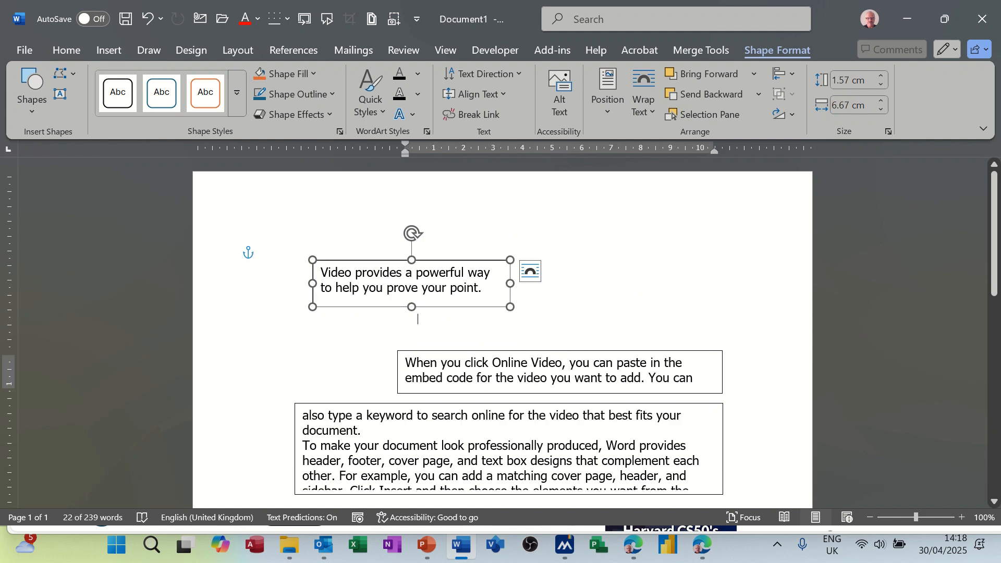
{"action": "left_click_drag", "start_coordinate": [411, 307], "coordinate": [410, 336]}
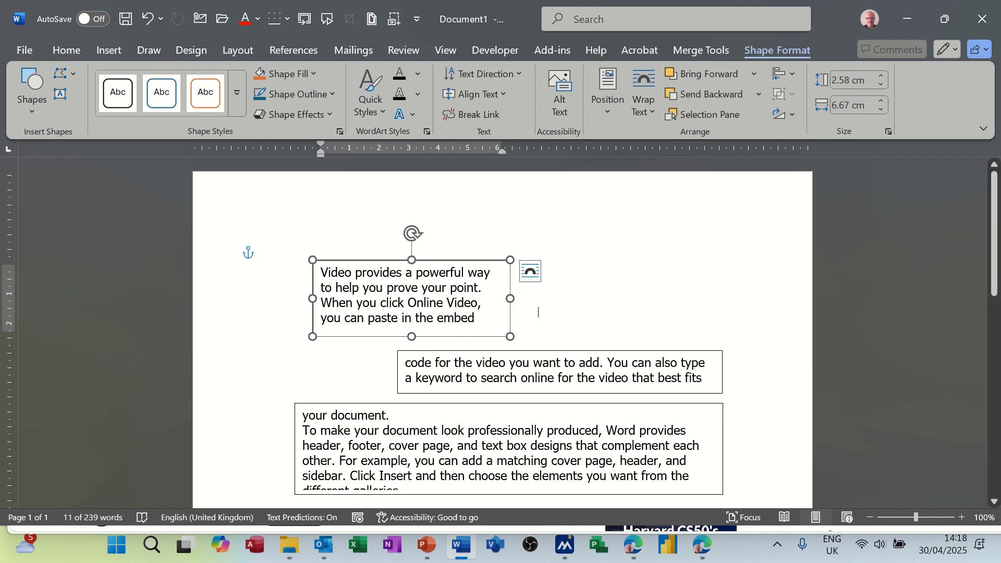
Step: Place the second text box, about 5.66 cm wide, beside the first; move the third up and make it about 4.52 cm high
{"action": "left_click", "coordinate": [567, 351]}
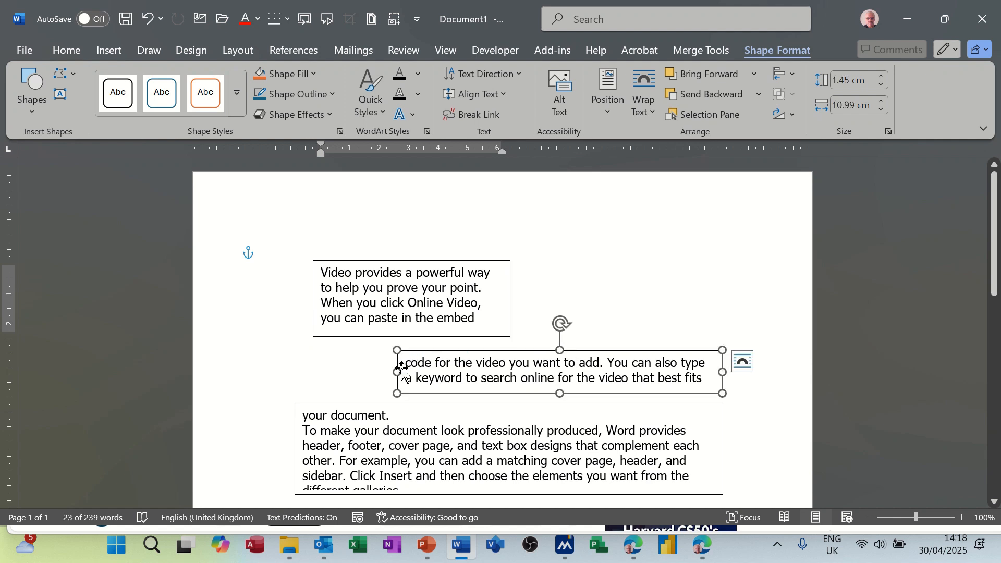
{"action": "left_click_drag", "start_coordinate": [398, 363], "coordinate": [623, 255]}
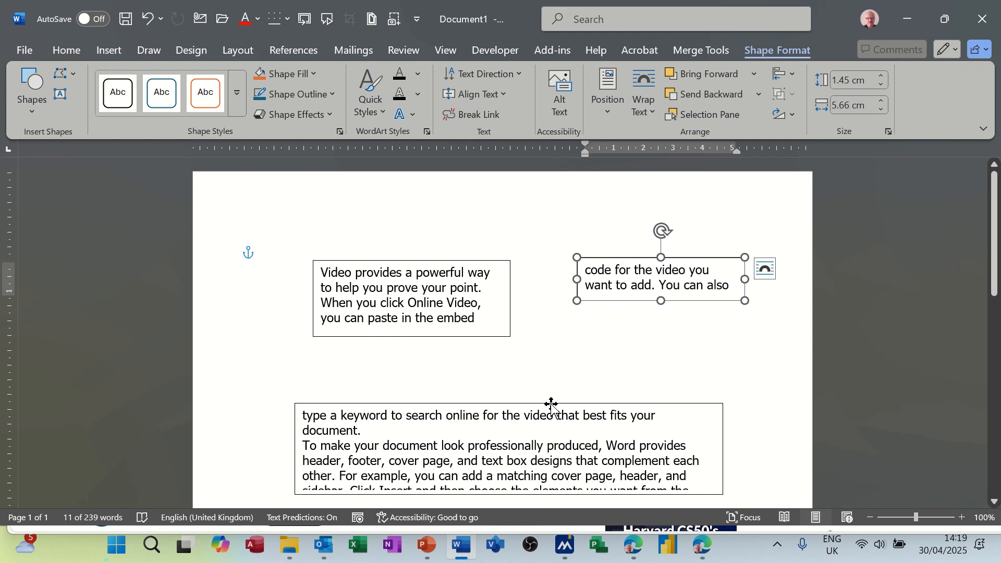
{"action": "left_click_drag", "start_coordinate": [552, 404], "coordinate": [585, 361]}
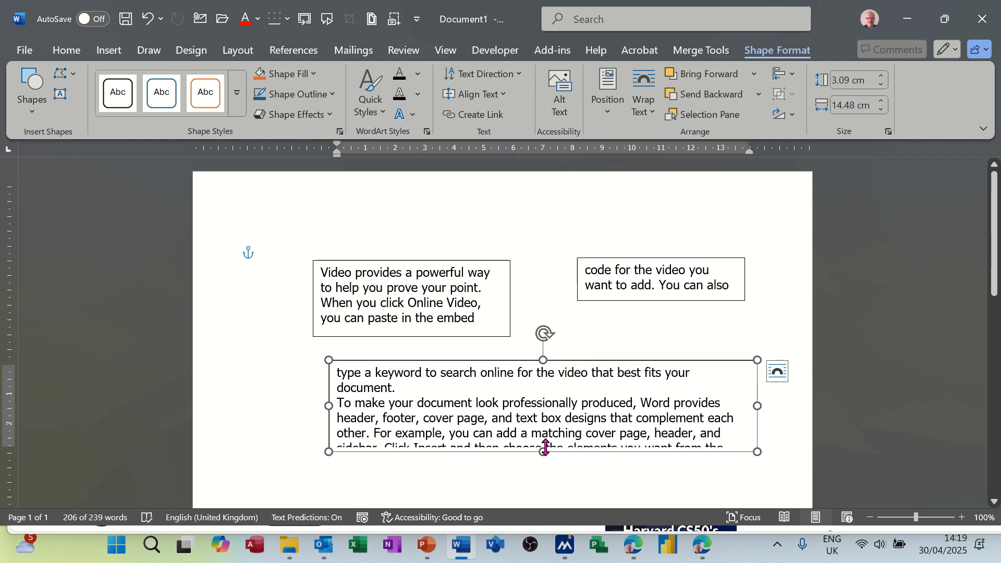
{"action": "left_click_drag", "start_coordinate": [546, 448], "coordinate": [545, 494]}
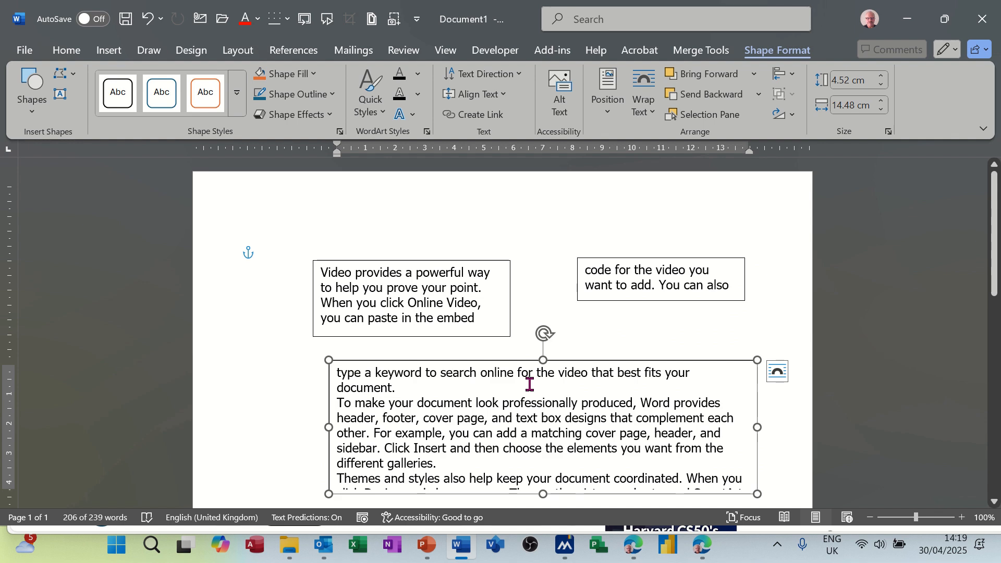
Step: Start a centred line between the upper text boxes and the large one, and insert a page break there
{"action": "left_click", "coordinate": [530, 344]}
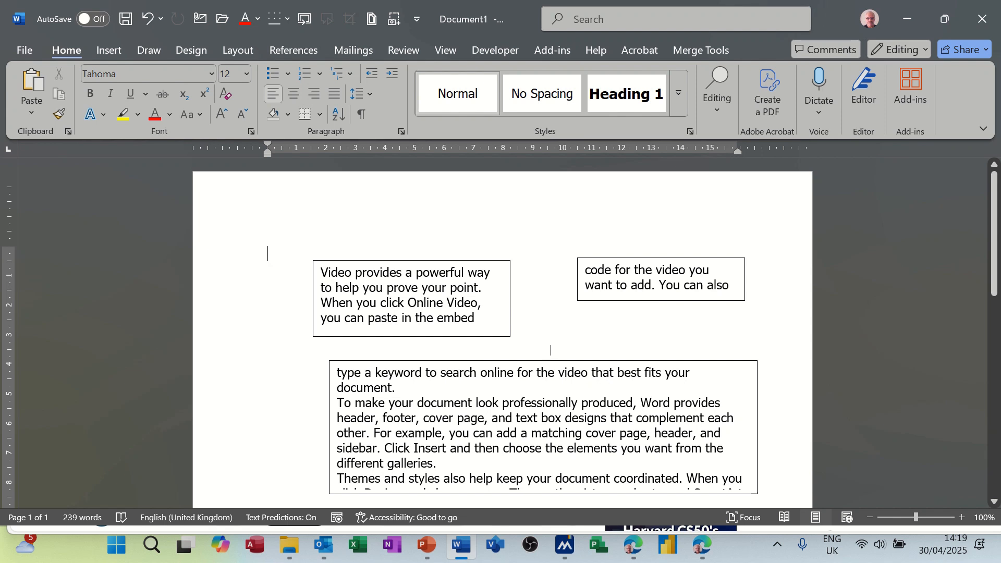
{"action": "double_click", "coordinate": [524, 347]}
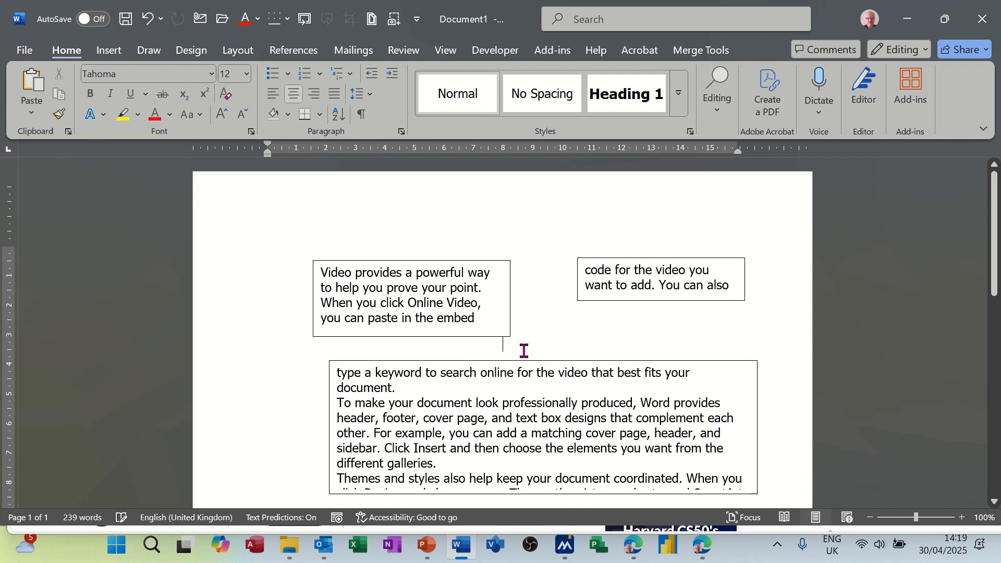
{"action": "key", "text": "ctrl+Return"}
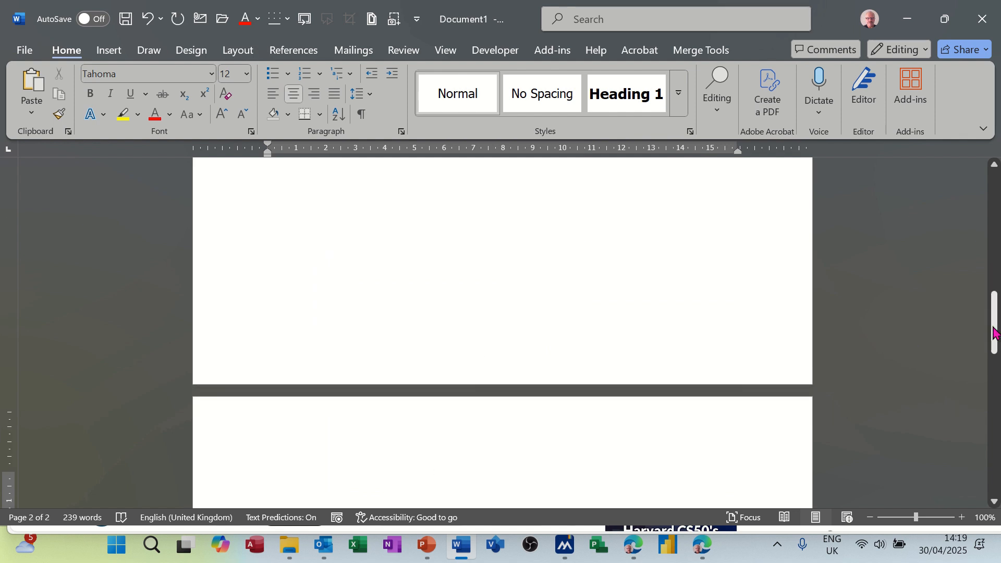
Step: Remove the large third text box from the first page
{"action": "left_click_drag", "start_coordinate": [995, 334], "coordinate": [997, 214]}
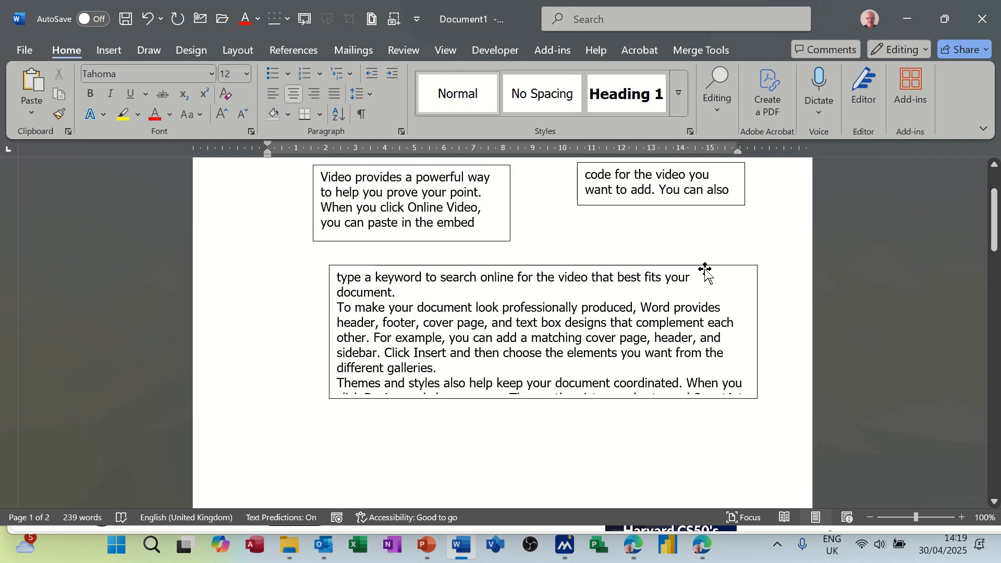
{"action": "left_click", "coordinate": [709, 270]}
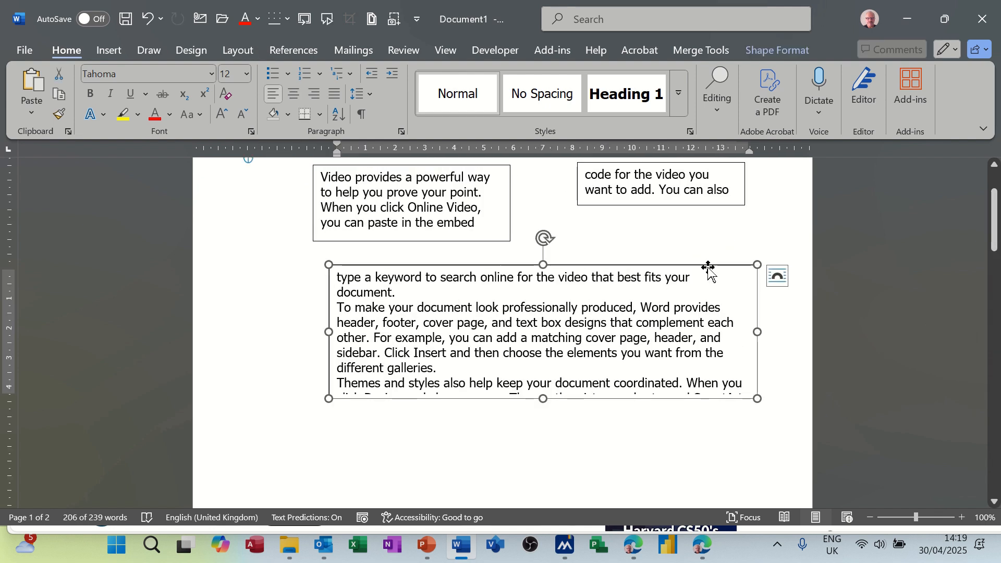
{"action": "key", "text": "Delete"}
{"action": "left_click_drag", "start_coordinate": [992, 220], "coordinate": [993, 356]}
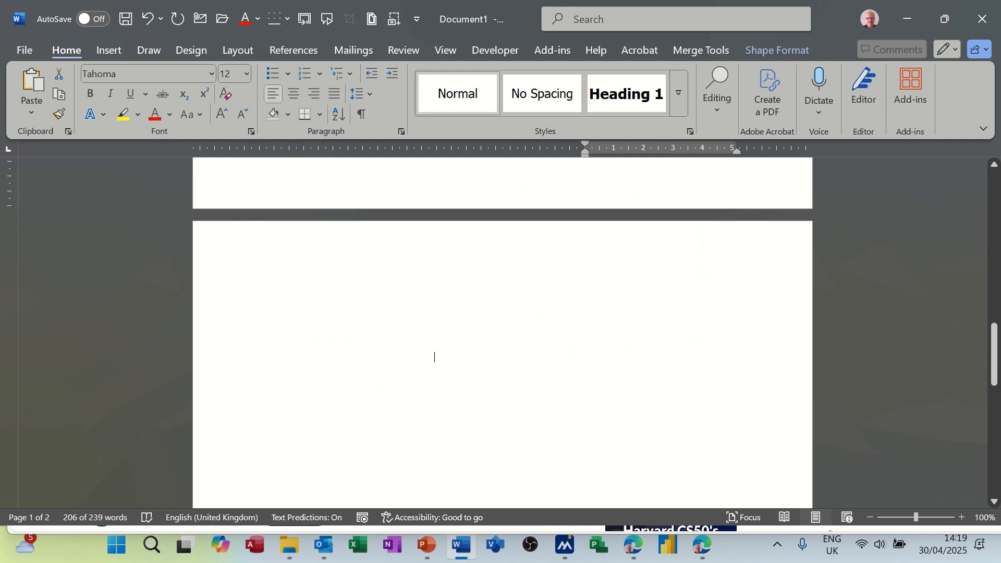
Step: Paste the removed large text box onto the second page and place the cursor inside it
{"action": "left_click", "coordinate": [434, 357]}
{"action": "key", "text": "ctrl+v"}
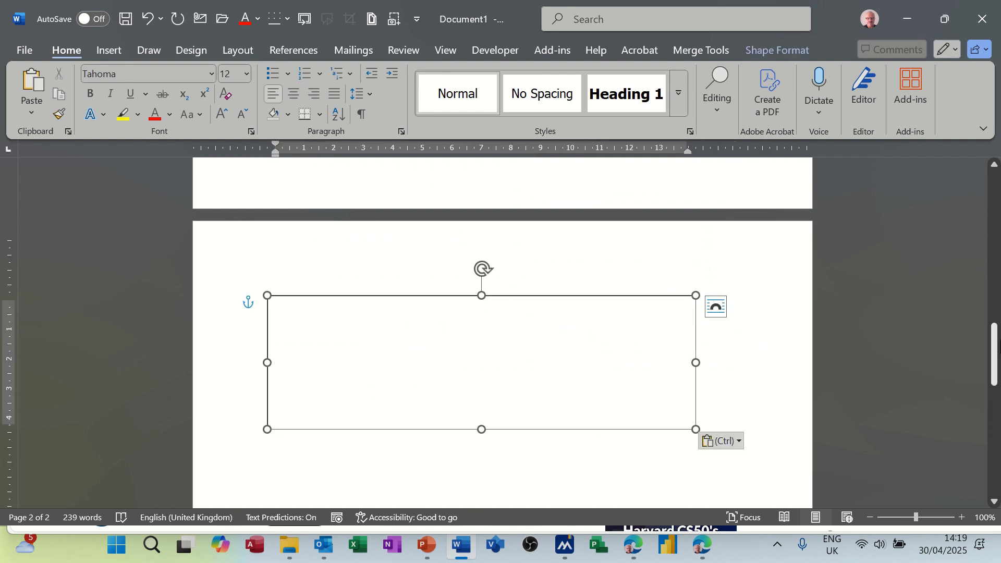
{"action": "mouse_move", "coordinate": [996, 355]}
{"action": "left_mouse_down"}
{"action": "mouse_move", "coordinate": [996, 209]}
{"action": "mouse_move", "coordinate": [998, 359]}
{"action": "left_mouse_up"}
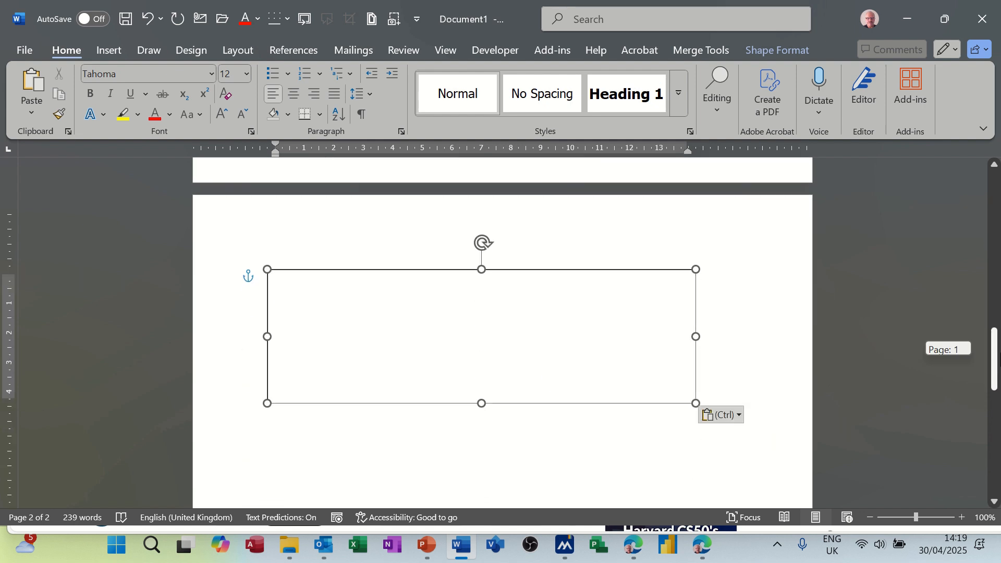
{"action": "left_click", "coordinate": [448, 340]}
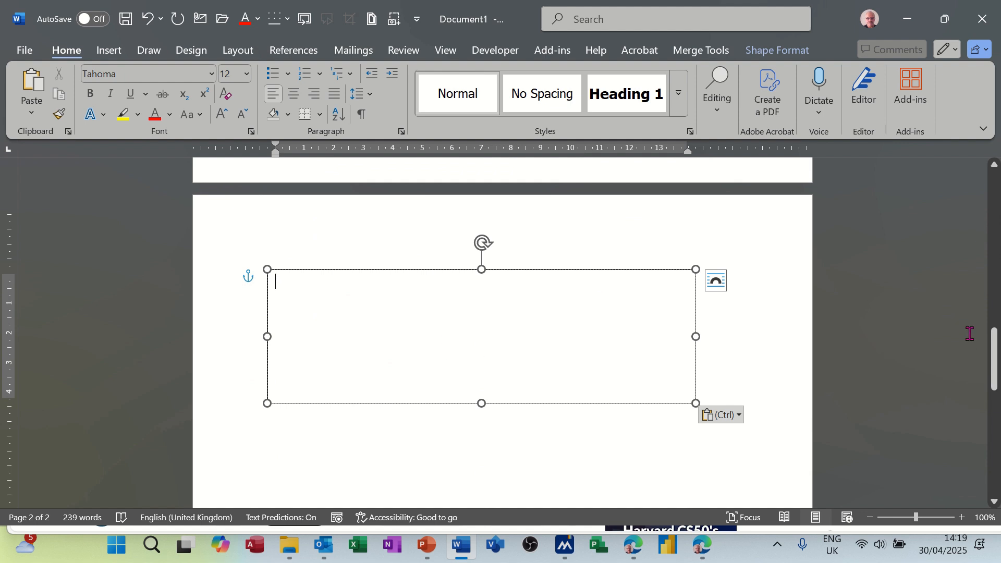
Step: Link the second text box on page one to the empty text box on page two
{"action": "left_click_drag", "start_coordinate": [998, 360], "coordinate": [993, 225]}
{"action": "left_click", "coordinate": [718, 265]}
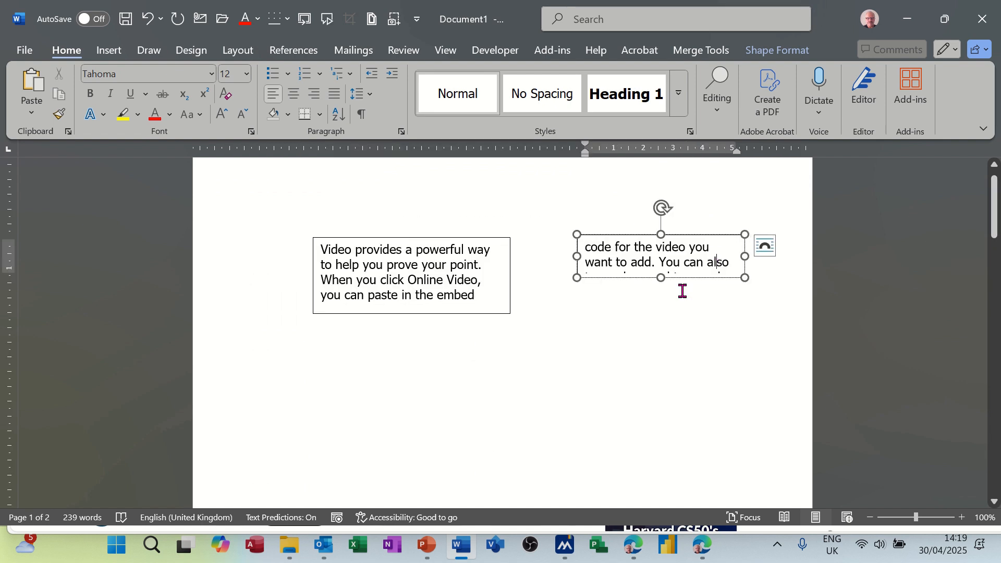
{"action": "left_click", "coordinate": [765, 52]}
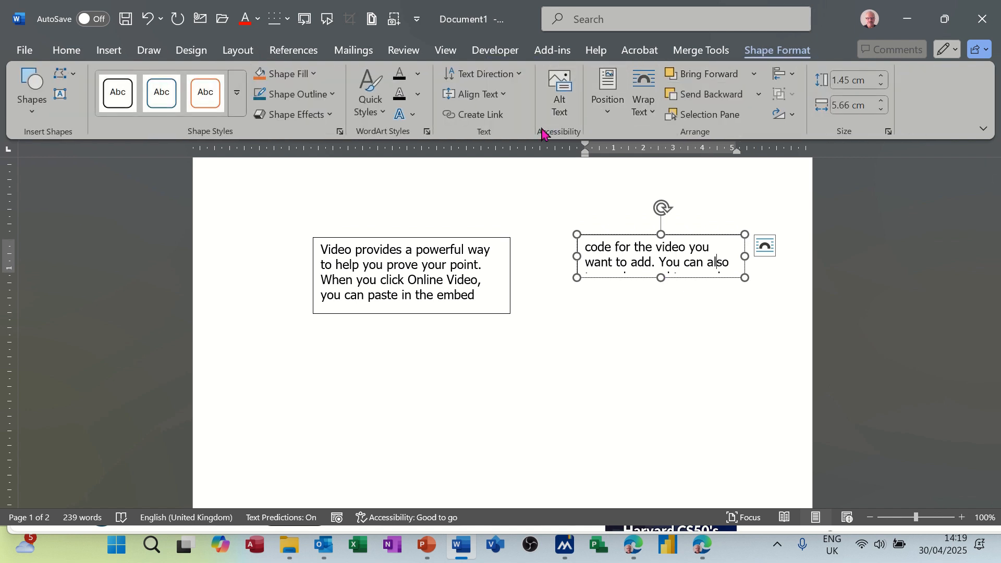
{"action": "left_click", "coordinate": [469, 118]}
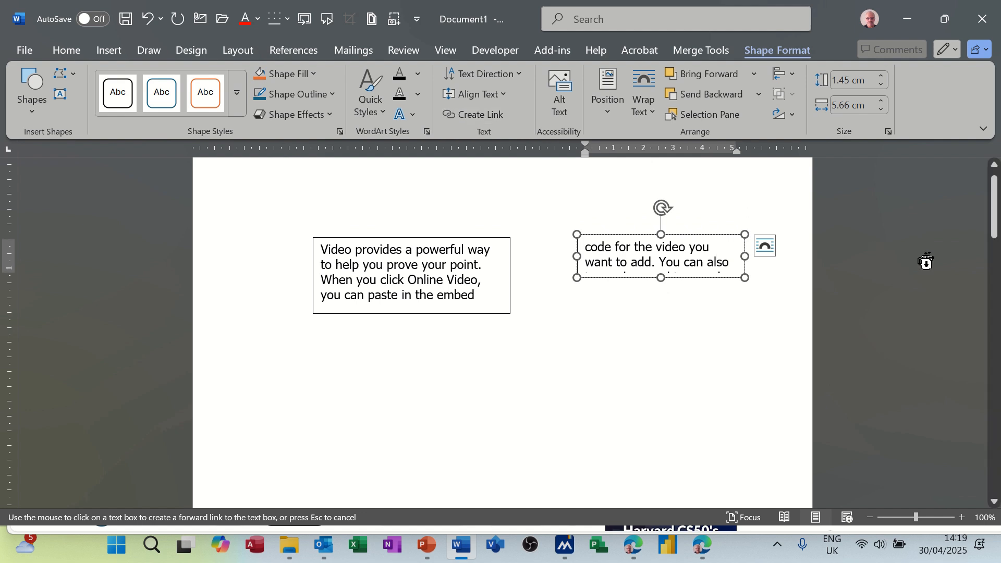
{"action": "scroll", "coordinate": [996, 229], "scroll_direction": "down", "scroll_amount": 15}
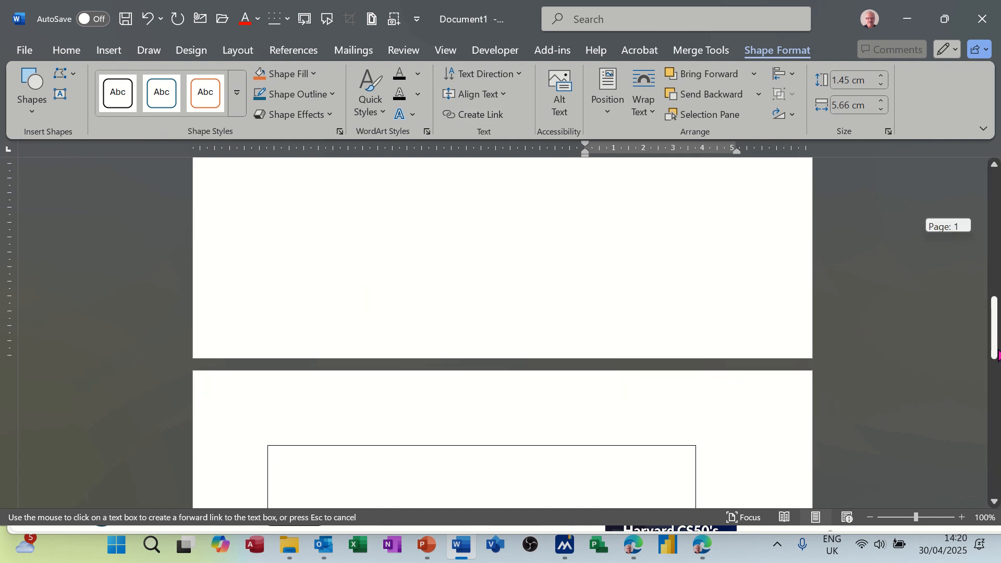
{"action": "left_click", "coordinate": [579, 380]}
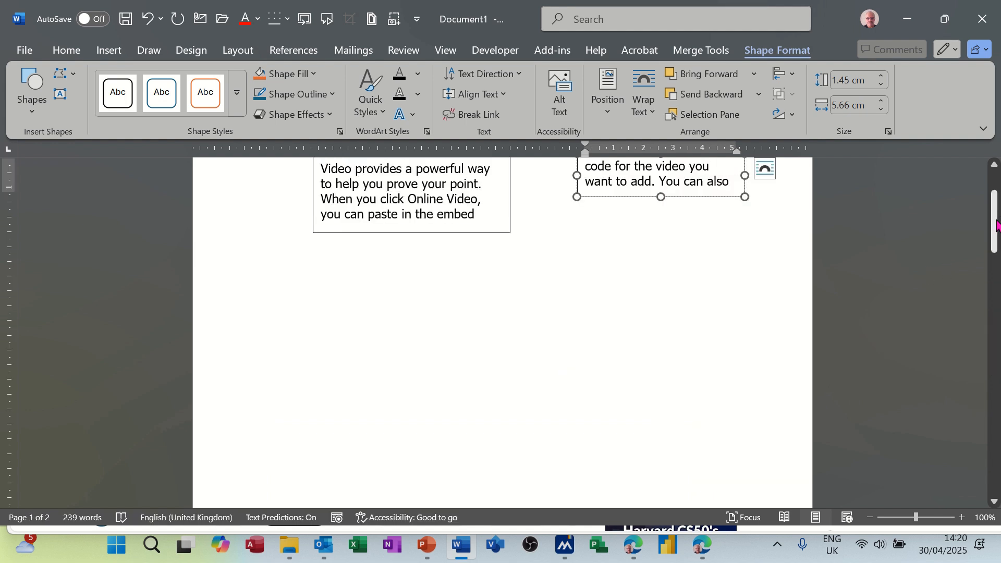
Step: Extend the text box on page two downward so it holds more of the linked text
{"action": "left_click_drag", "start_coordinate": [997, 228], "coordinate": [999, 276]}
{"action": "left_click_drag", "start_coordinate": [999, 323], "coordinate": [999, 372]}
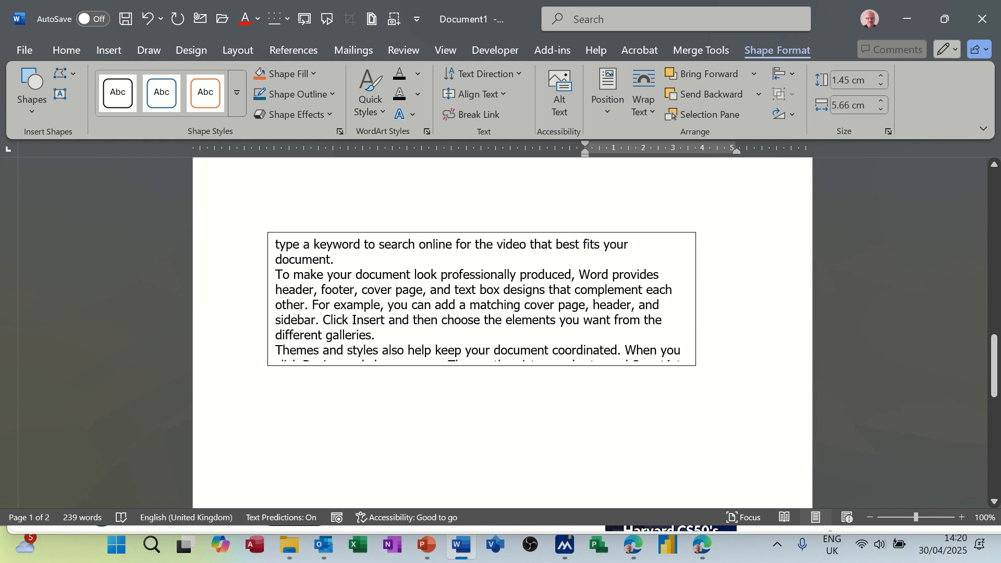
{"action": "left_click", "coordinate": [547, 350]}
{"action": "left_click_drag", "start_coordinate": [482, 365], "coordinate": [517, 498]}
Step: Extend the second text box on page one downward to several times its height, keeping its width
{"action": "left_click_drag", "start_coordinate": [994, 365], "coordinate": [994, 188]}
{"action": "left_click", "coordinate": [683, 279]}
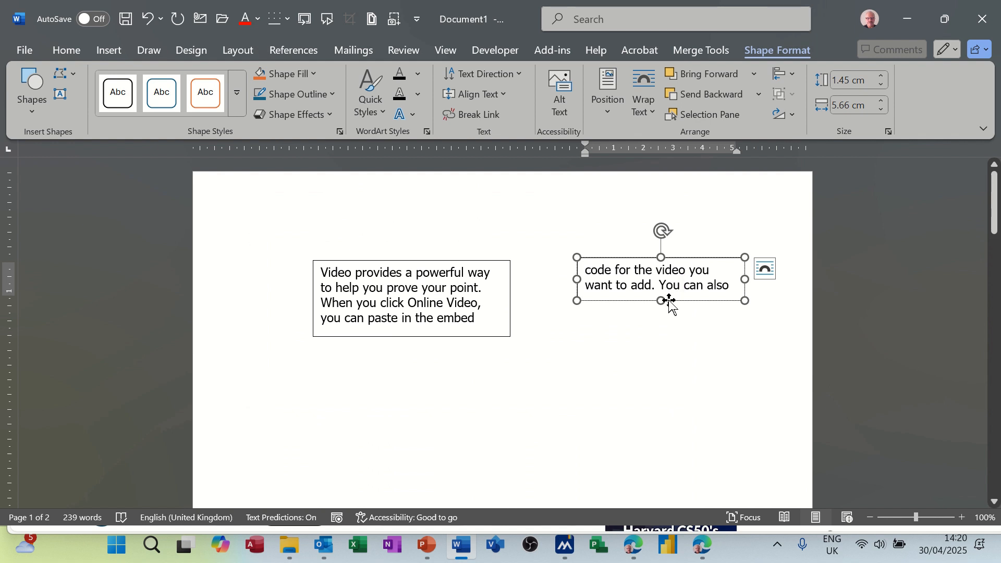
{"action": "left_click_drag", "start_coordinate": [661, 312], "coordinate": [700, 474]}
Step: Extend the first text box on page one downward to about 8.15 cm high
{"action": "left_click", "coordinate": [427, 310]}
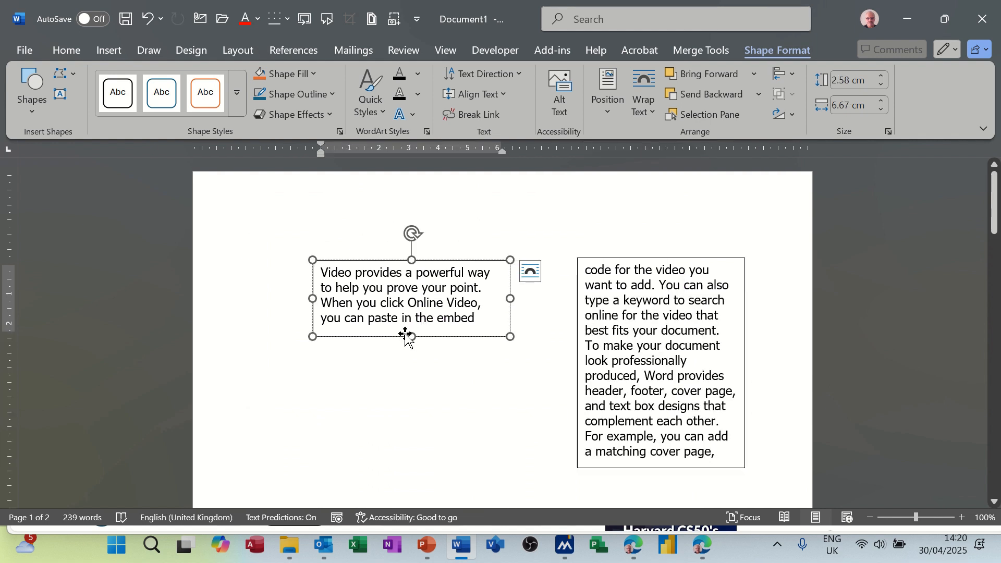
{"action": "left_click_drag", "start_coordinate": [411, 337], "coordinate": [438, 504]}
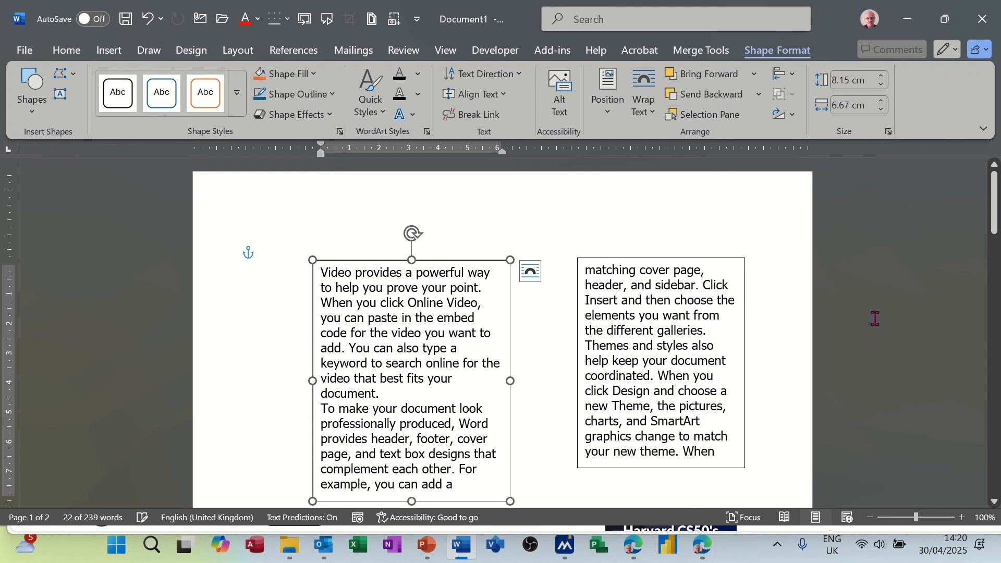
{"action": "mouse_move", "coordinate": [996, 214]}
{"action": "left_mouse_down"}
{"action": "mouse_move", "coordinate": [998, 395]}
{"action": "mouse_move", "coordinate": [999, 206]}
{"action": "left_mouse_up"}
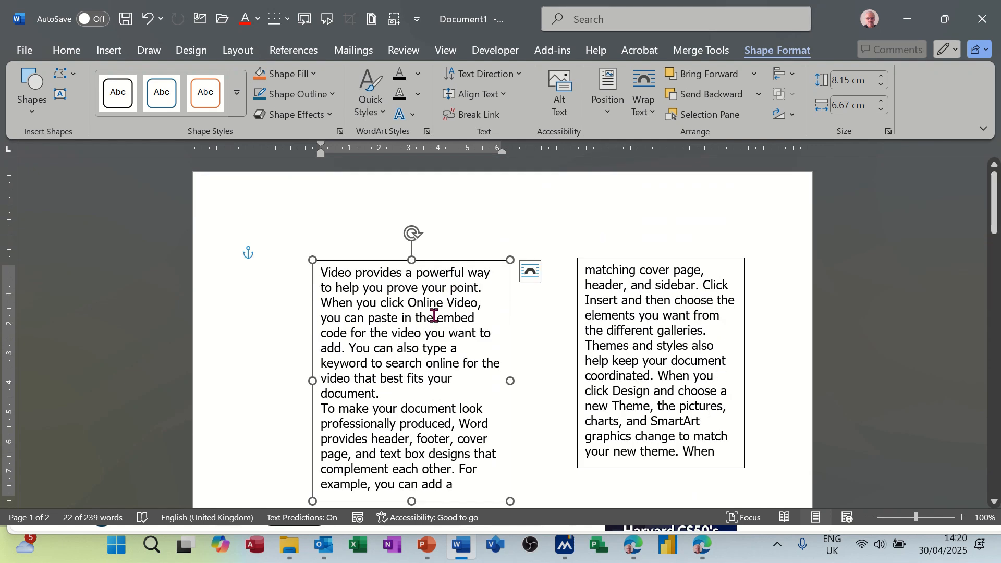